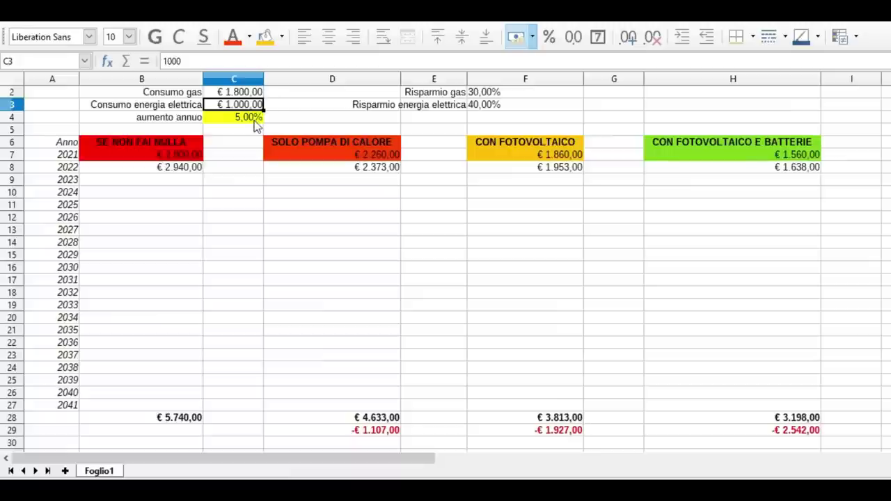
- Review the annual increase in C4, the savings percentages in F2 and F3, and the year list in A7:A27
left_click(256, 121)
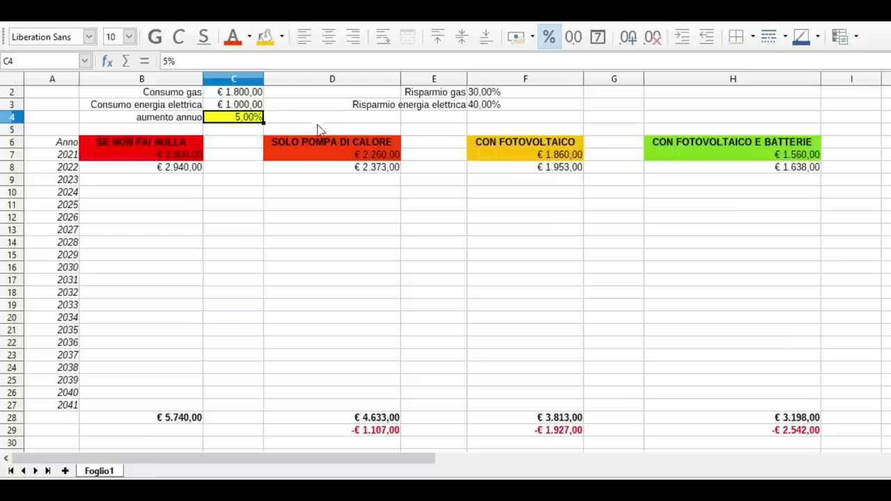
left_click(485, 94)
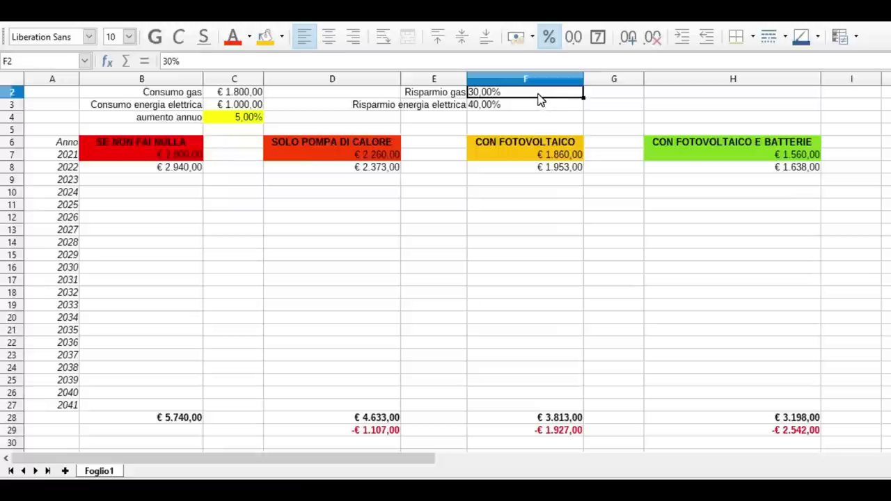
left_click(510, 108)
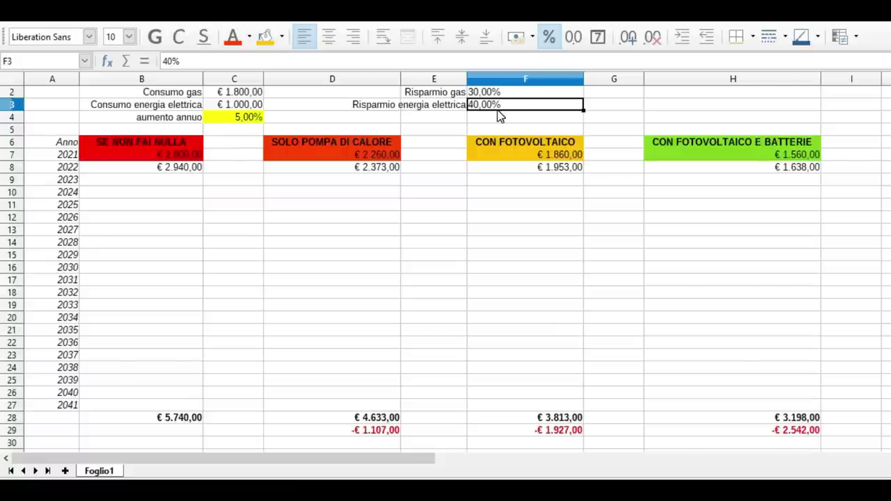
left_click_drag(67, 158, 69, 406)
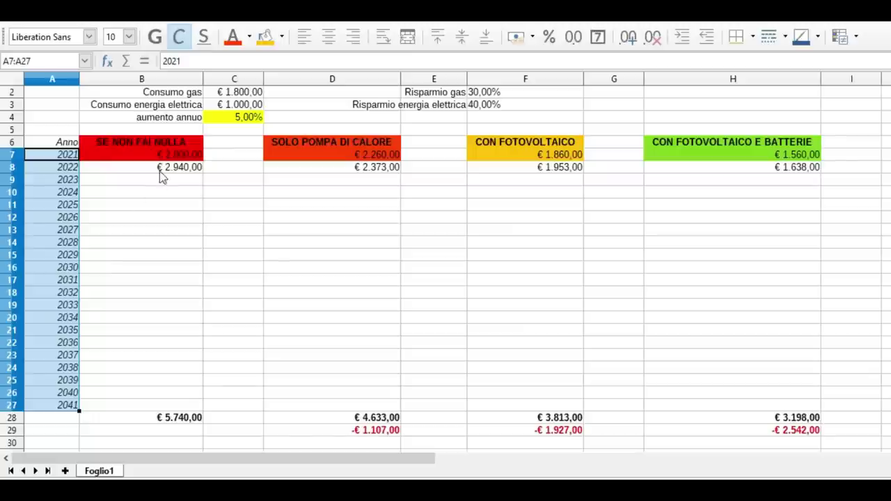
- Fill the 2022 formula of the SE NON FAI NULLA scenario down to 2041 and inspect the column's total in B28
left_click(181, 143)
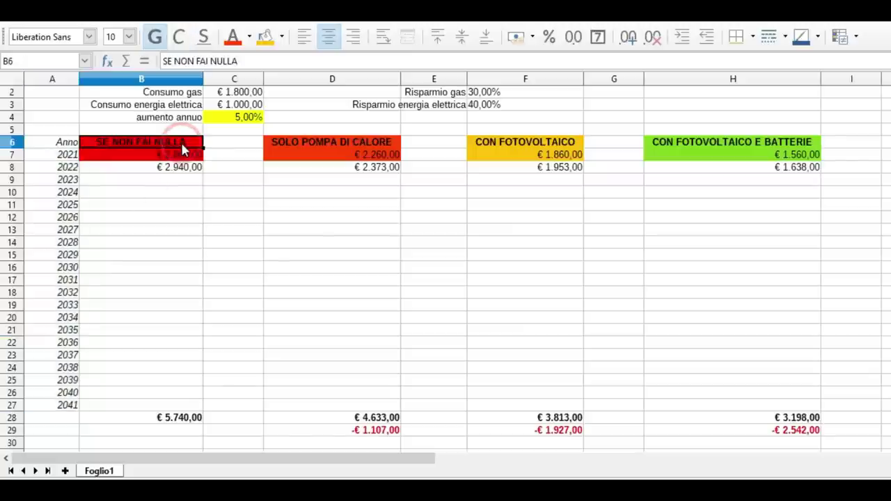
left_click(185, 153)
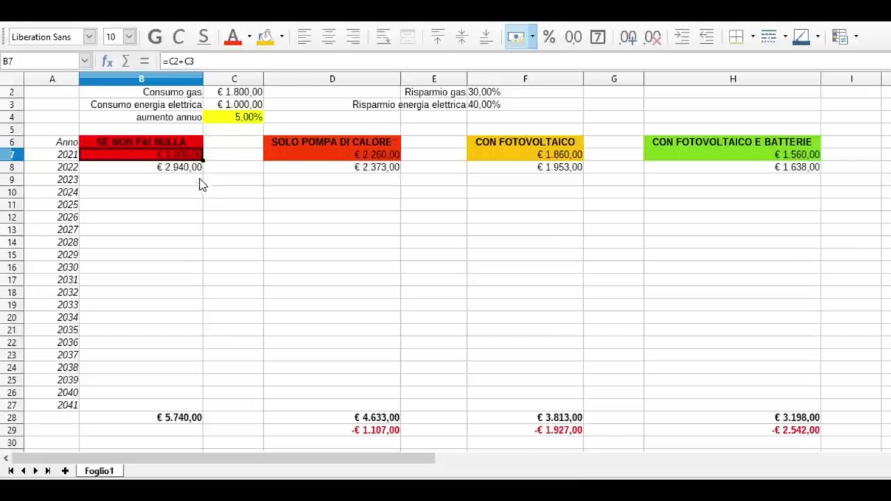
left_click(187, 169)
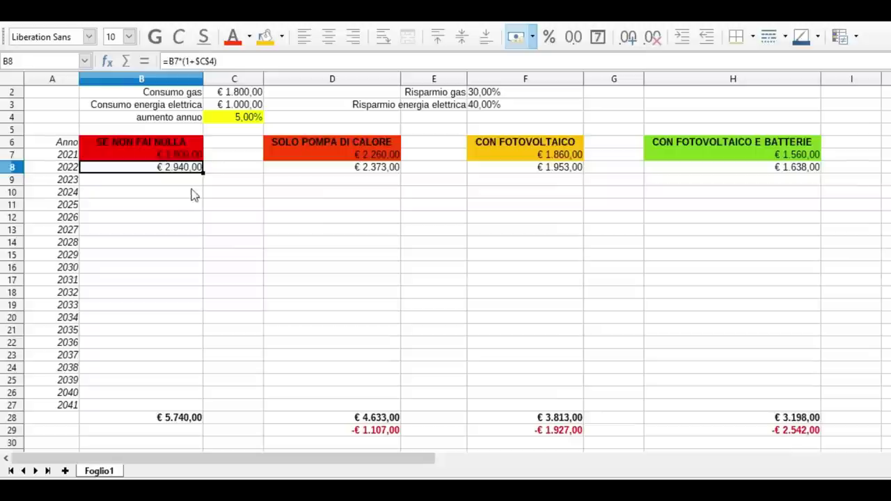
left_click_drag(202, 172, 199, 407)
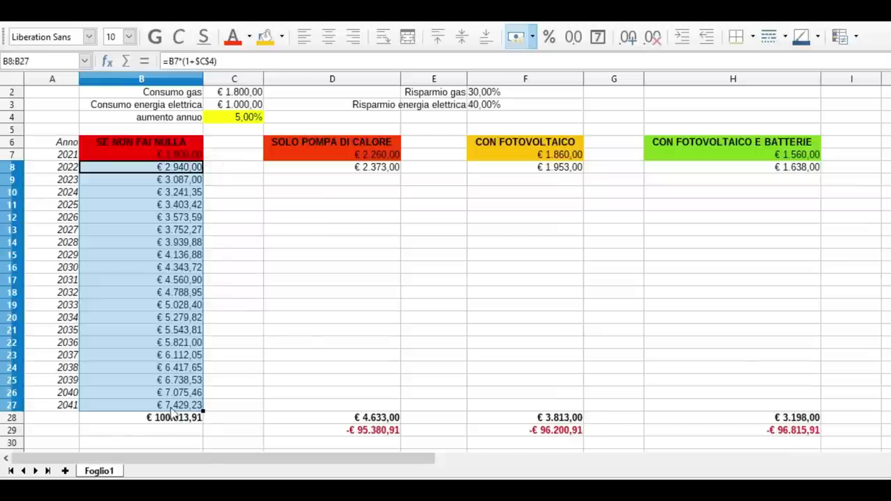
left_click(170, 421)
key("ctrl+b")
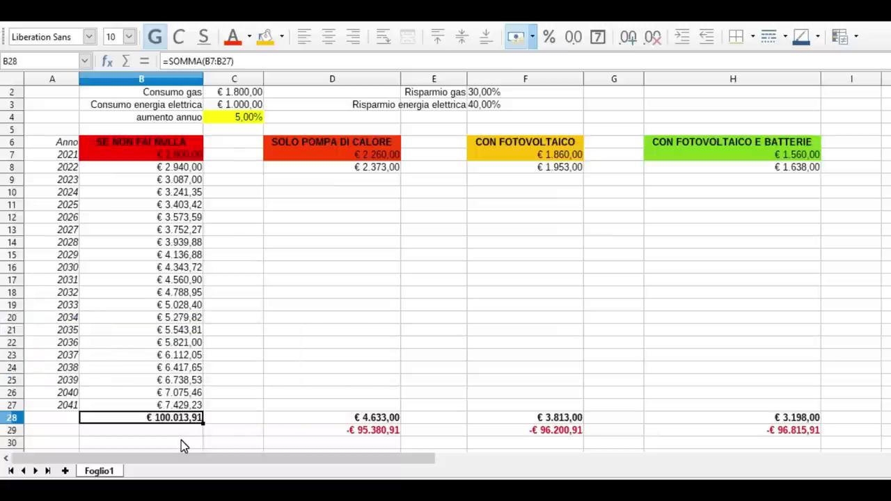
- Fill the 2022 formula of the SOLO POMPA DI CALORE scenario down to 2041 and inspect the savings difference in D29
left_click(368, 146)
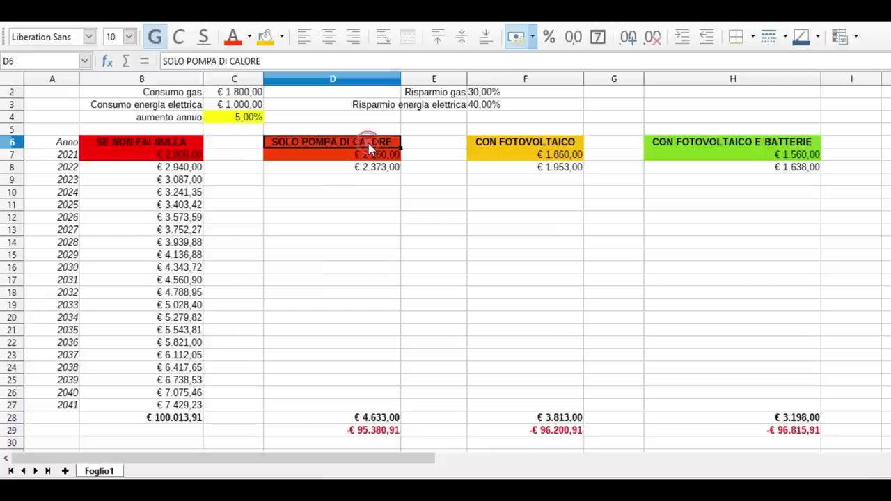
left_click(378, 155)
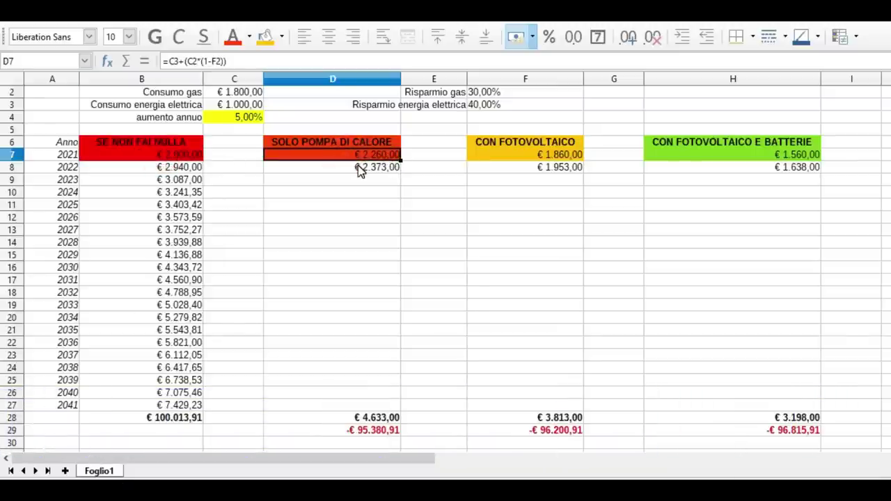
left_click(395, 169)
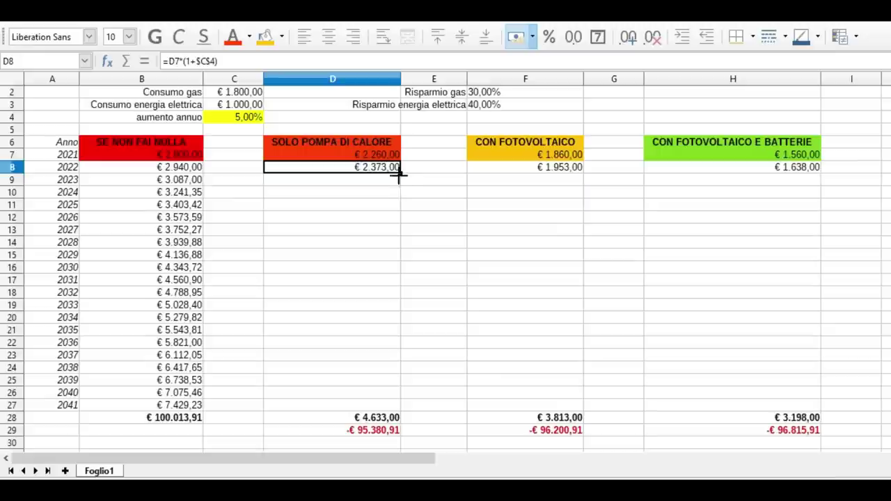
left_click_drag(401, 172, 387, 409)
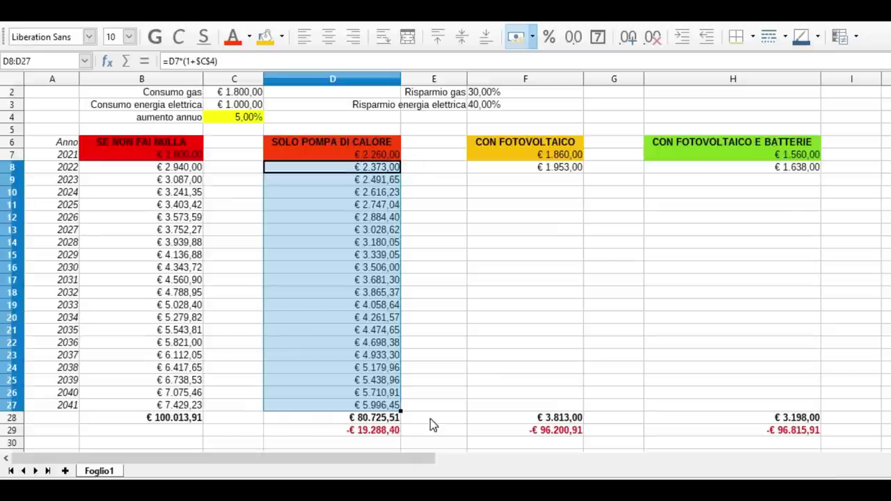
left_click(376, 433)
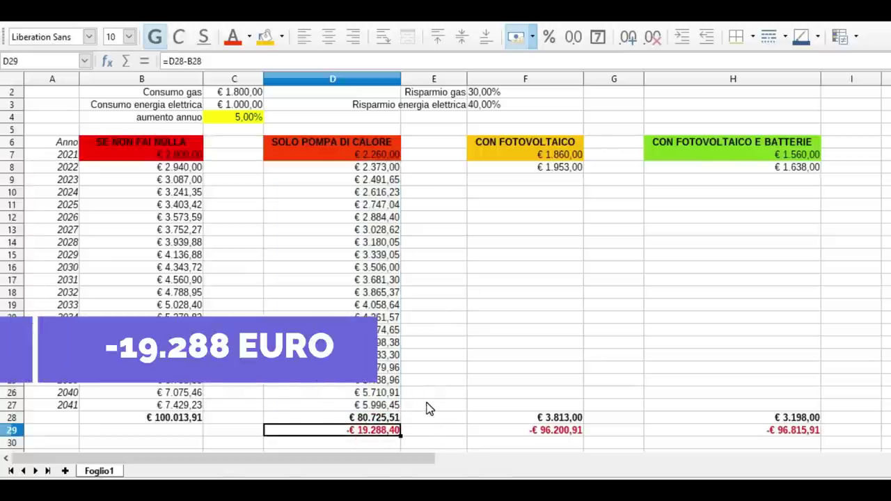
- Check the 2021 formula of the CON FOTOVOLTAICO scenario and fill its 2022 formula down to 2041
left_click(547, 171)
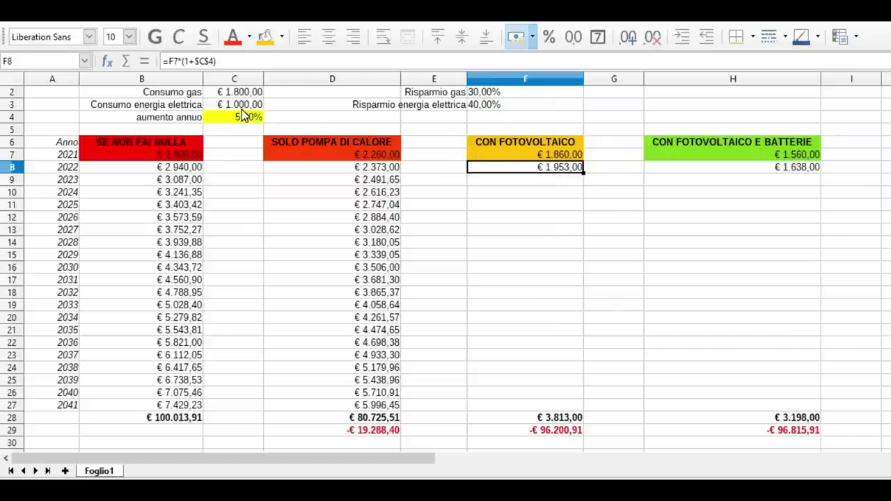
left_click(531, 154)
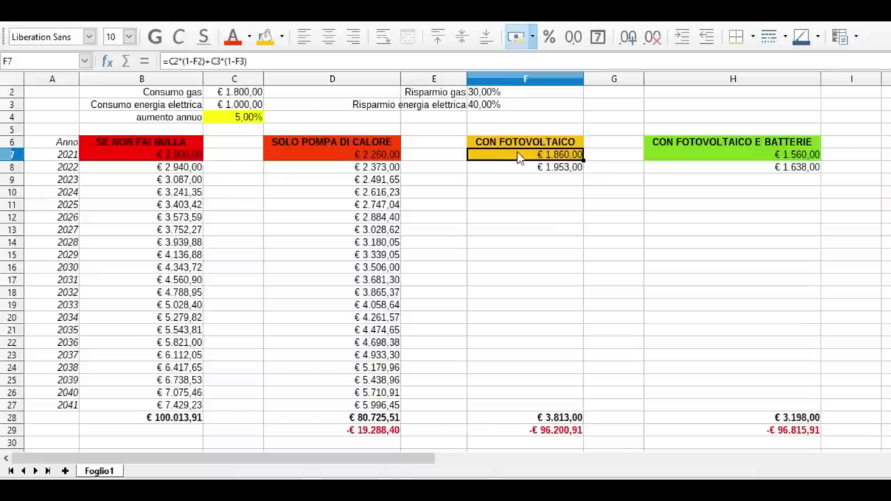
left_click(575, 168)
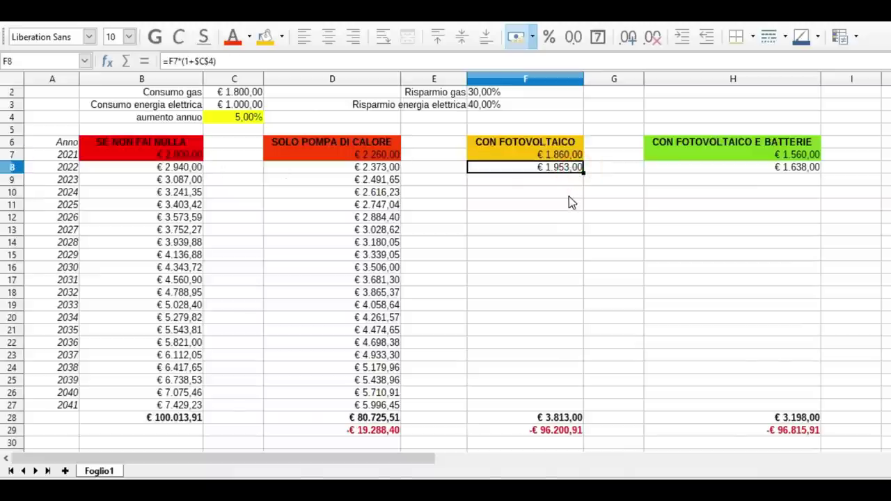
left_click_drag(584, 174, 583, 411)
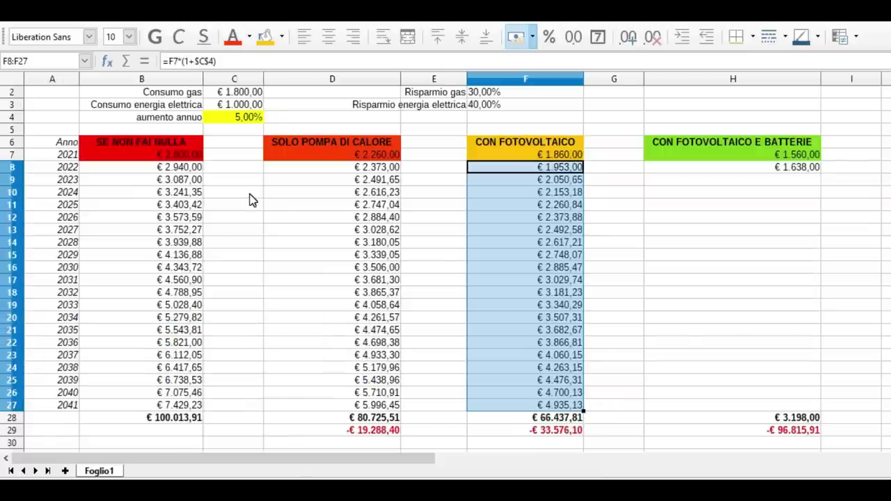
- Fill the 2022 formula of the CON FOTOVOLTAICO E BATTERIE scenario down to 2041 and inspect the totals below it
left_click(758, 142)
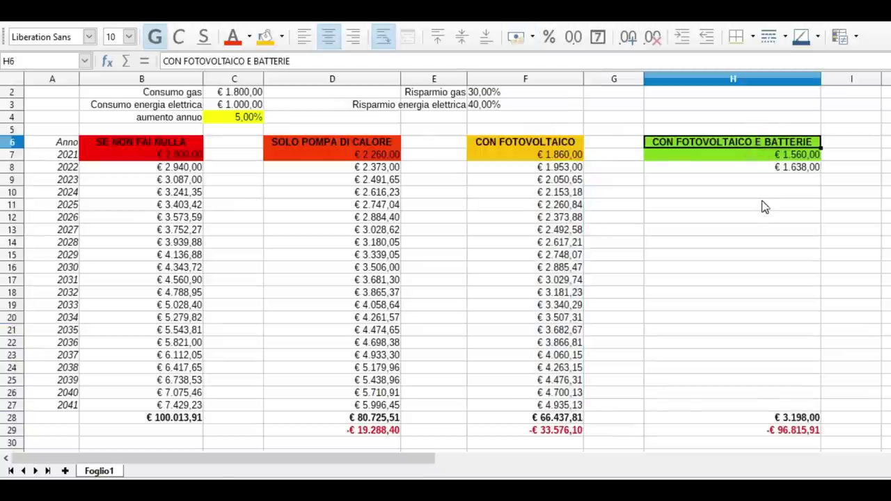
left_click(793, 158)
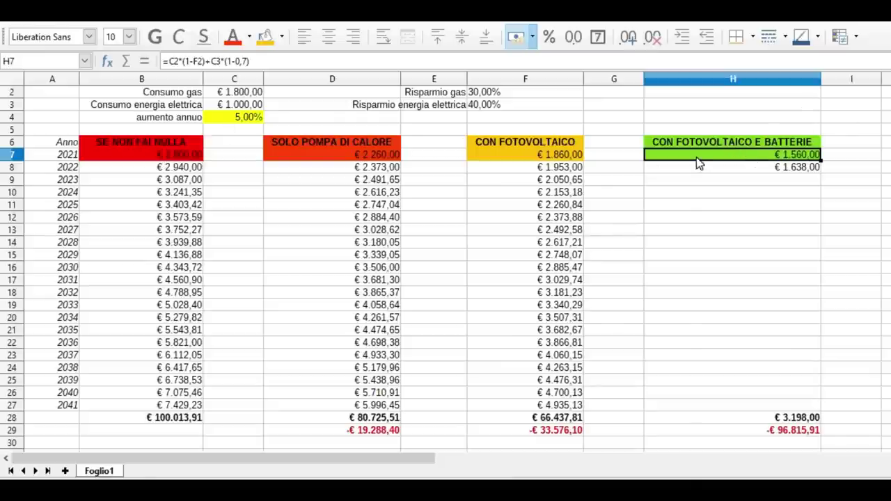
left_click(189, 157)
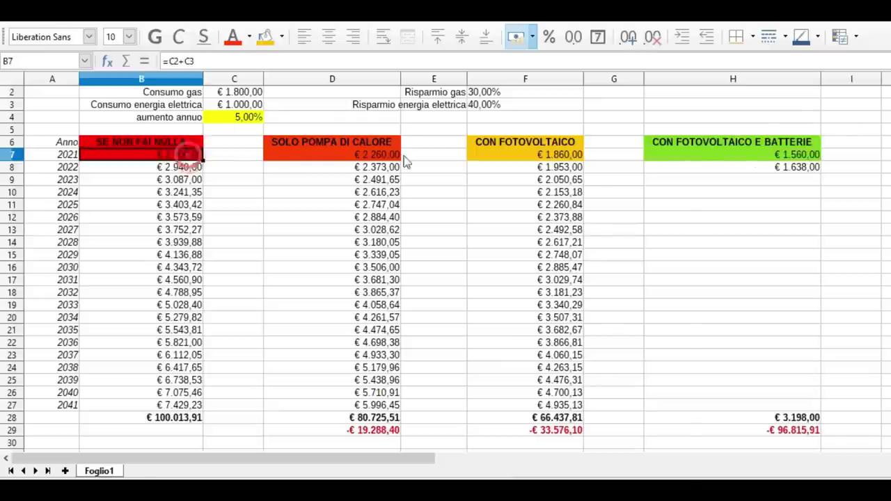
left_click(807, 170)
left_click_drag(820, 172, 804, 406)
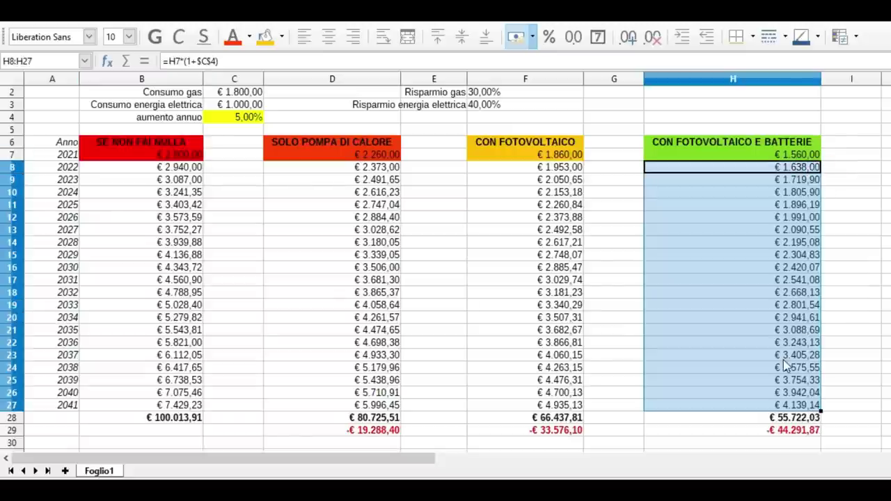
left_click(778, 419)
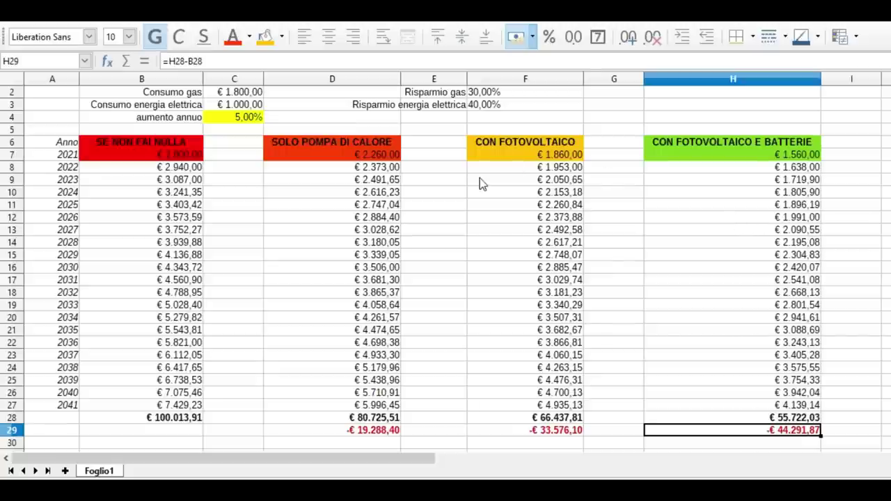
- Set the gas savings percentage in F2 to 50% and inspect the resulting difference for CON FOTOVOLTAICO E BATTERIE in H29
left_click(485, 97)
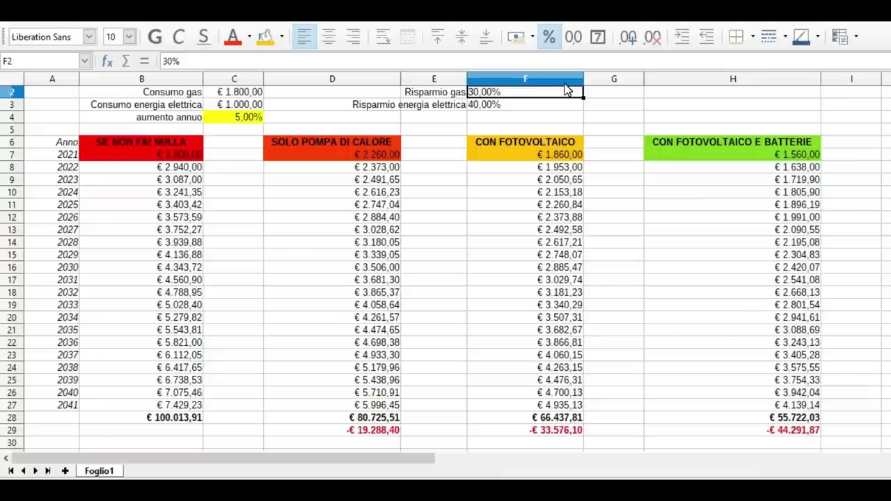
double_click(565, 90)
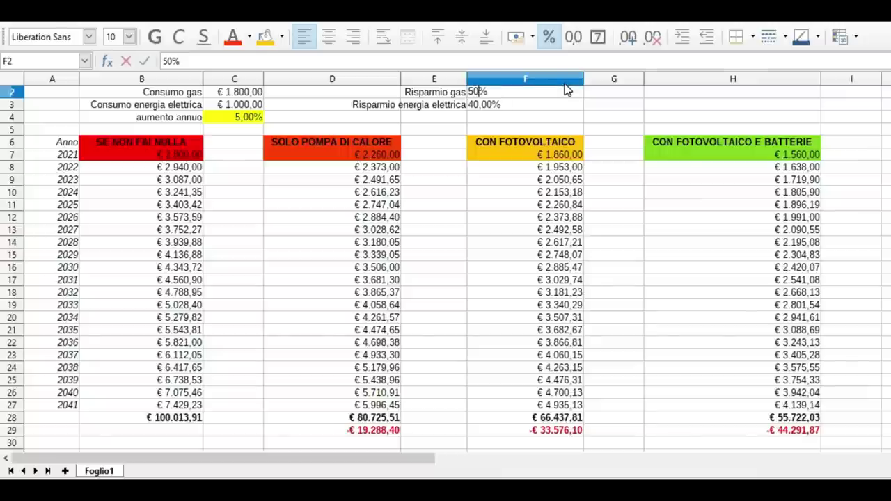
key("Home")
key("Delete")
type("5")
key("Tab")
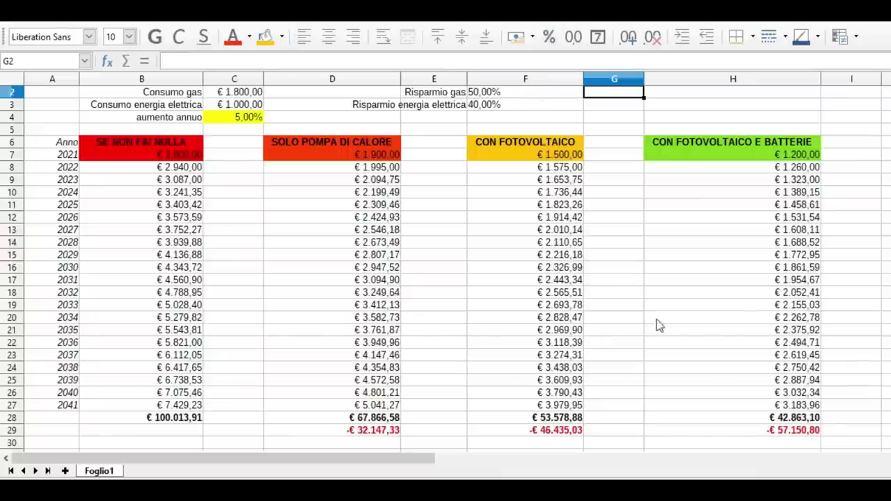
left_click(802, 431)
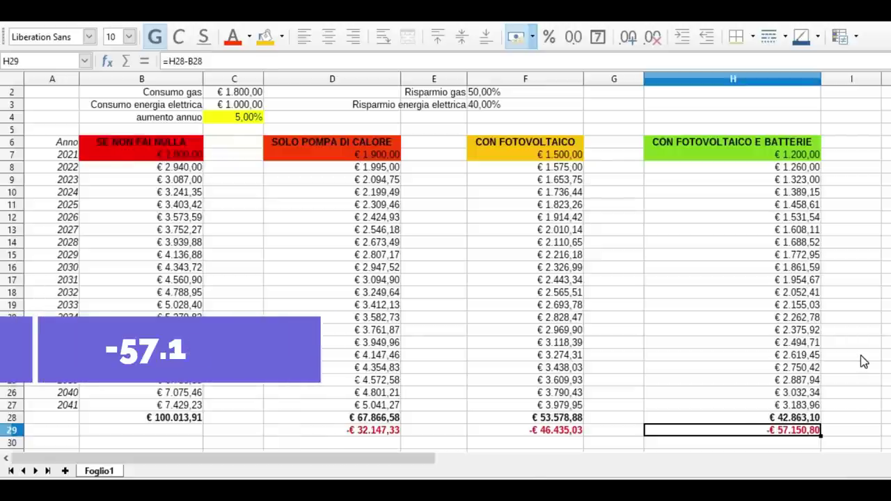
- Set the gas savings percentage in F2 back to 30%
left_click(503, 97)
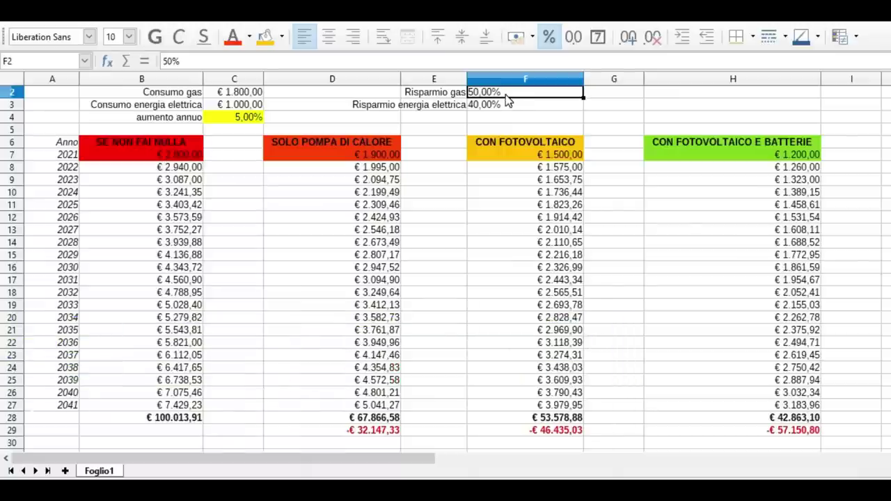
type("30%")
key("Return")
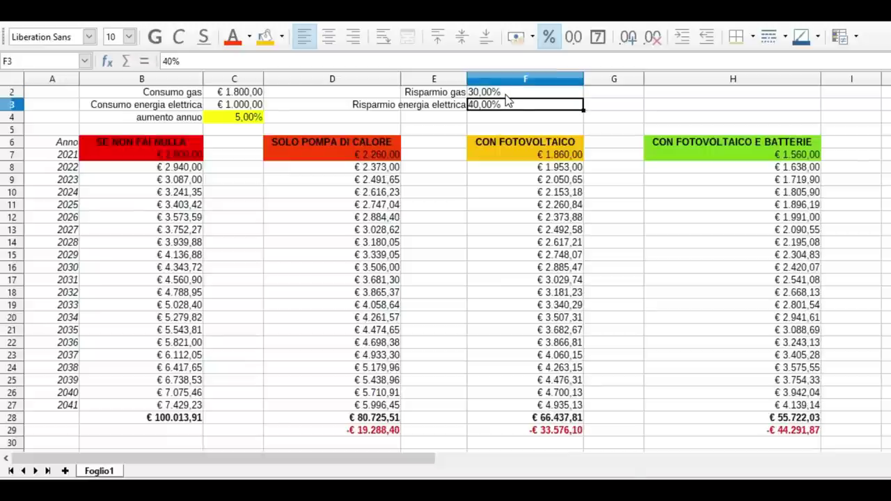
- Set the annual increase in C4 to 7% and inspect the difference for CON FOTOVOLTAICO E BATTERIE in H29
left_click(255, 119)
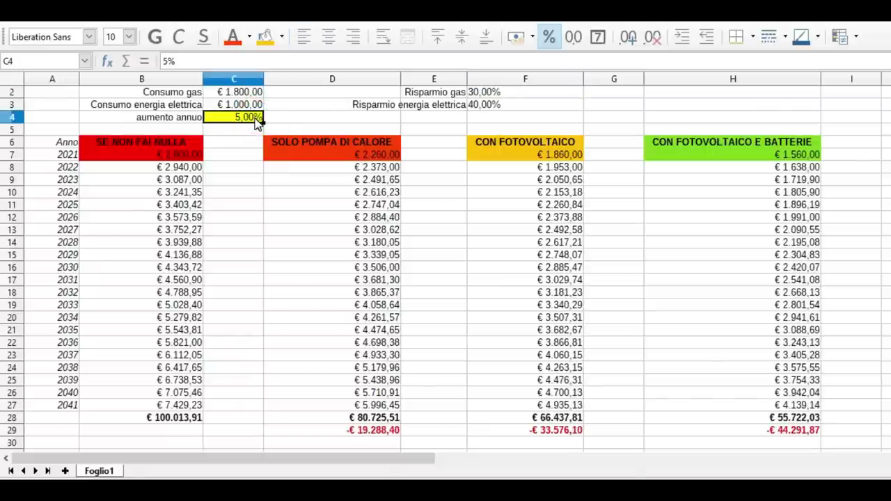
type("7%")
key("Return")
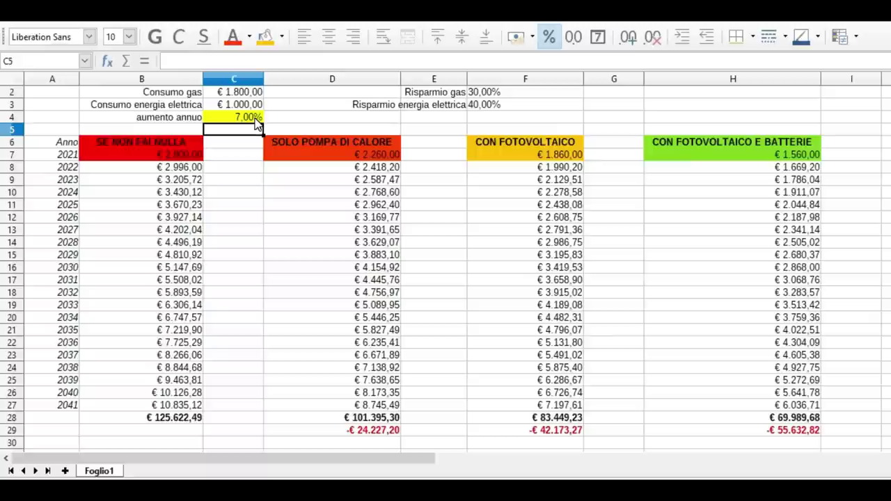
left_click(293, 117)
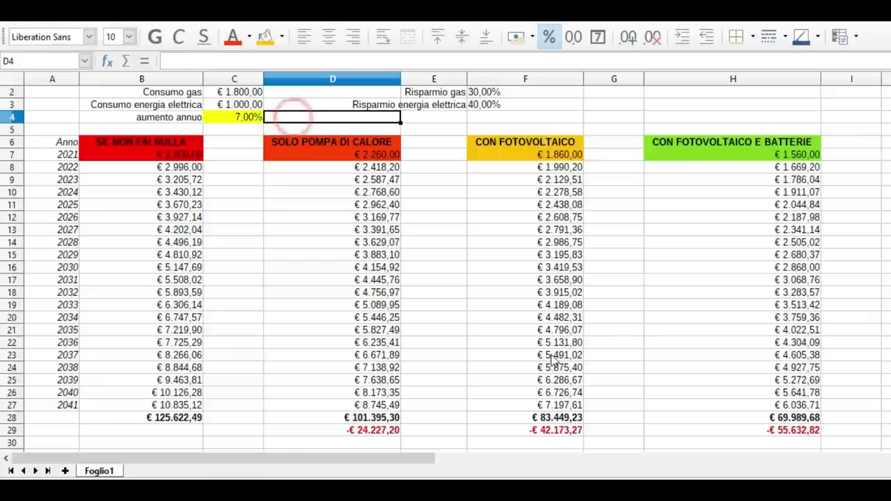
left_click(796, 436)
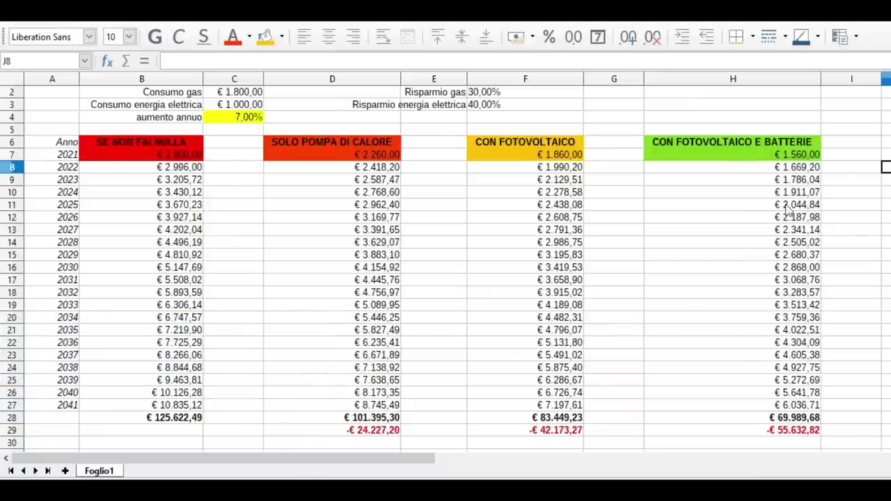
- Compare the SE NON FAI NULLA and SOLO POMPA DI CALORE scenarios and examine the savings differences in row 29
left_click(171, 139)
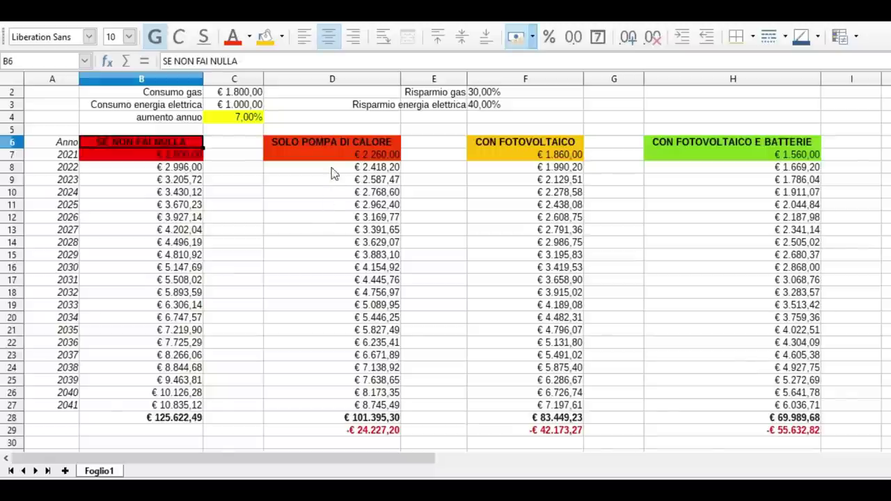
left_click(339, 145)
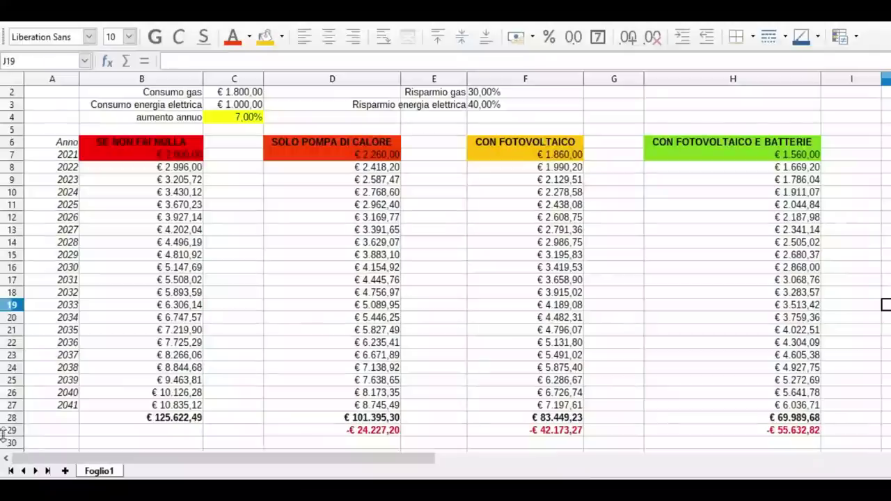
left_click(12, 430)
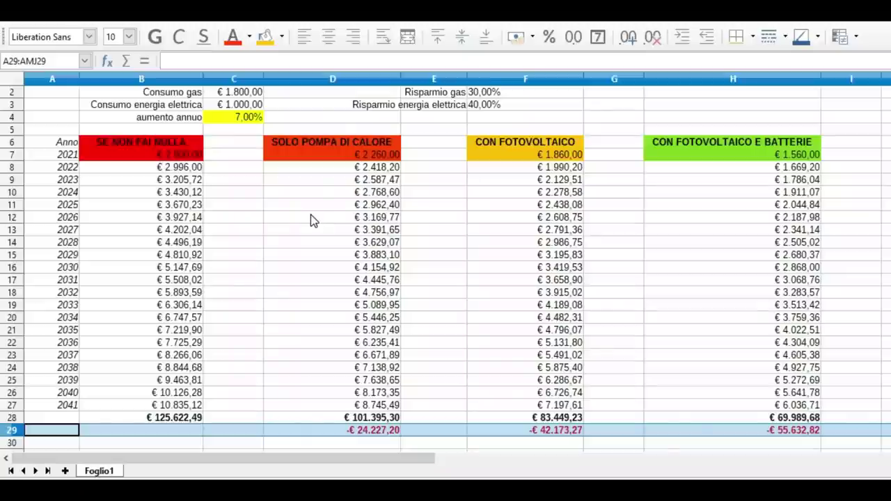